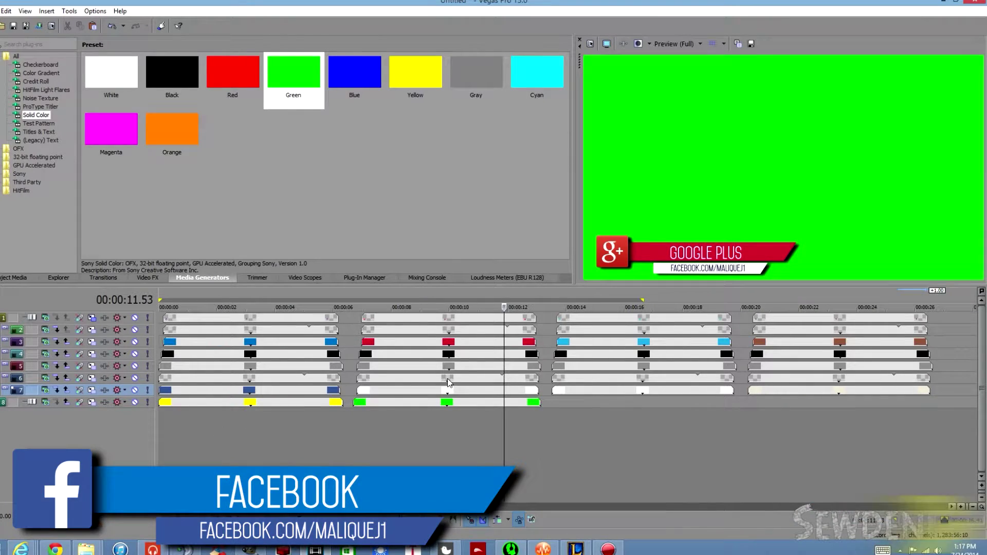
Retype the Google Plus caption's address in Titles & Text, checking the profile URL in Chrome.
right_click(493, 366)
left_click(493, 75)
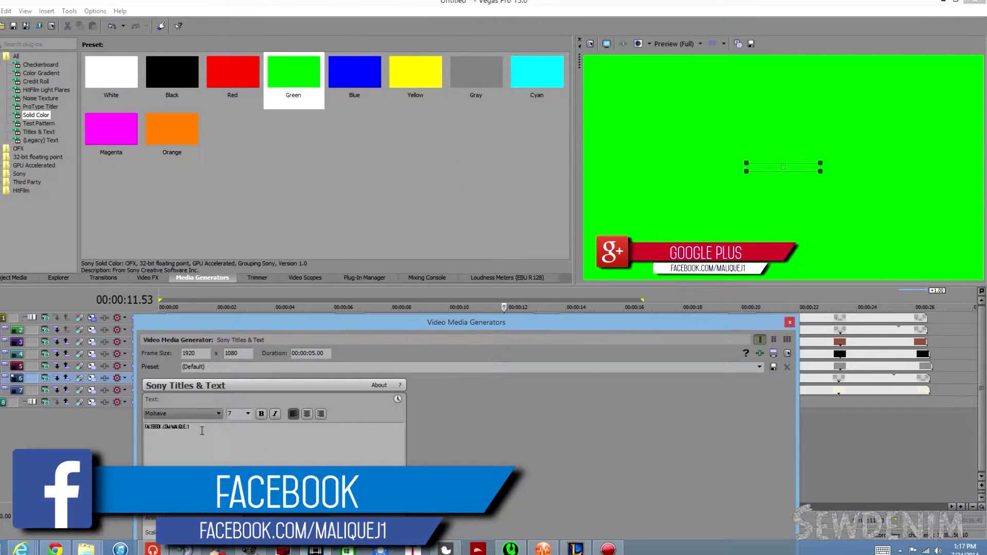
type("GOOGLE.COM")
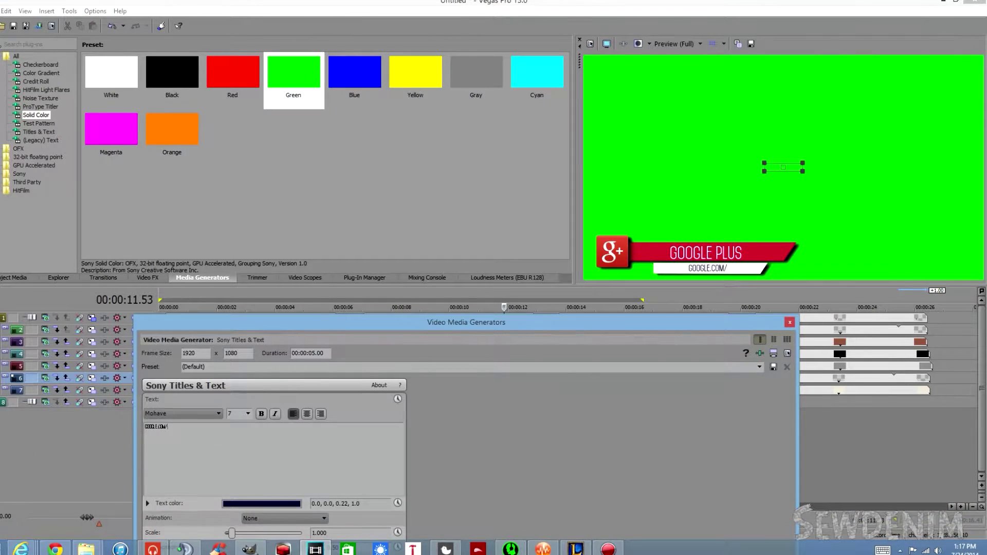
type("/+MALIQUEJ1")
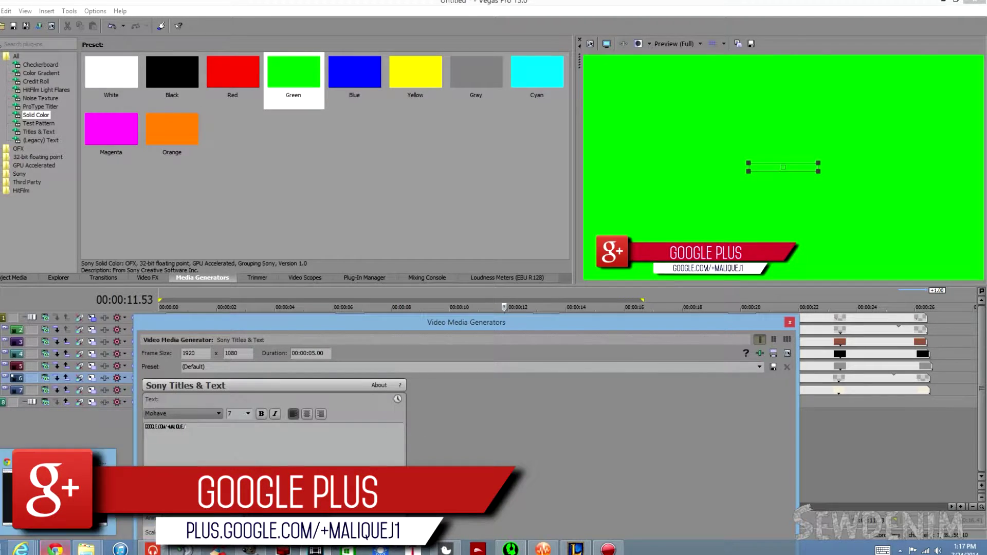
key("alt+Tab")
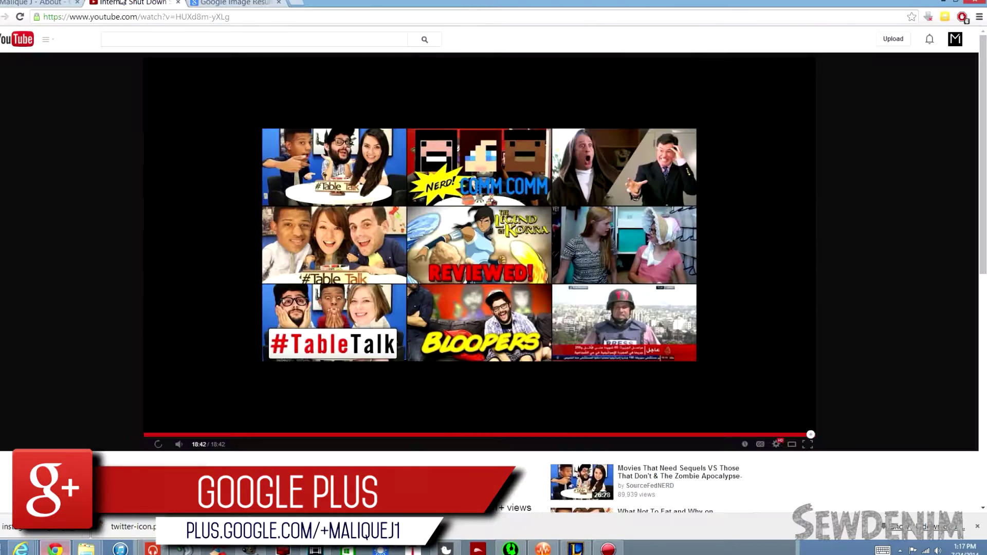
key("ctrl+Tab")
key("ctrl+Tab")
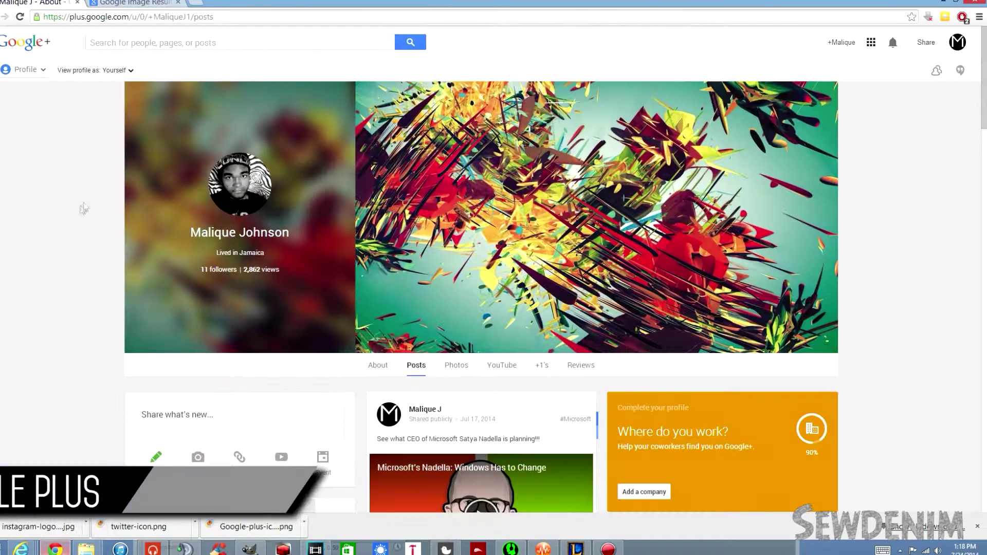
key("alt+Tab")
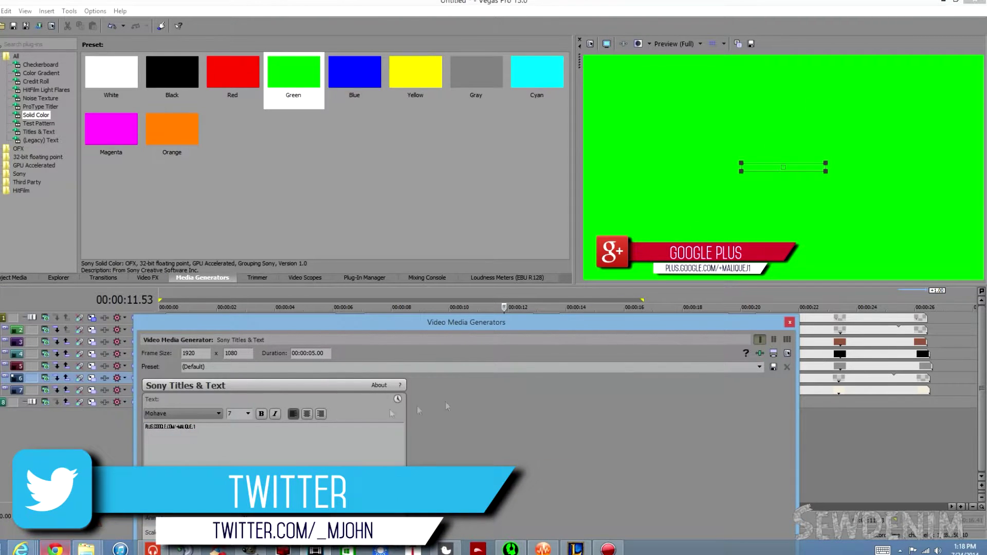
Review the Twitter banner's address text in Titles & Text.
left_click(789, 321)
key("space")
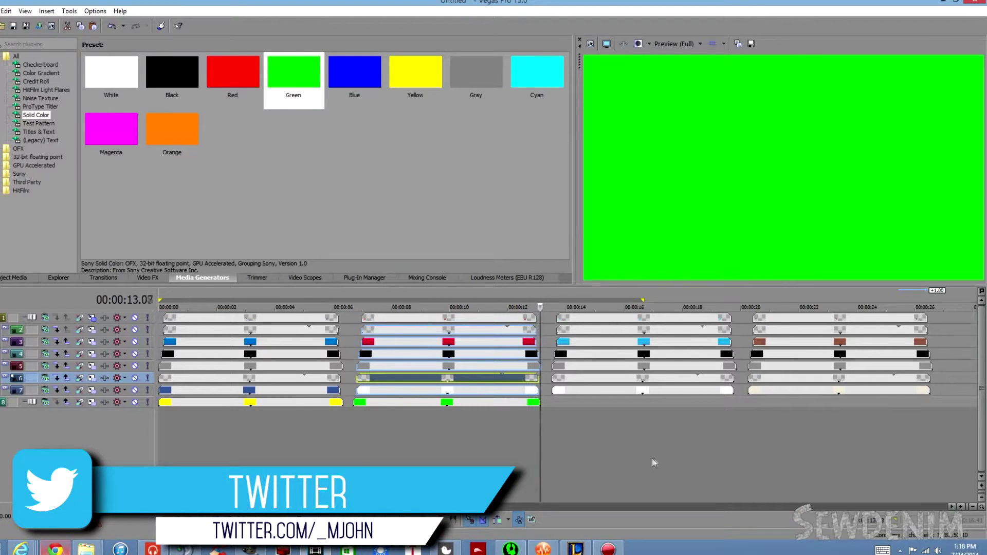
right_click(689, 355)
right_click(672, 378)
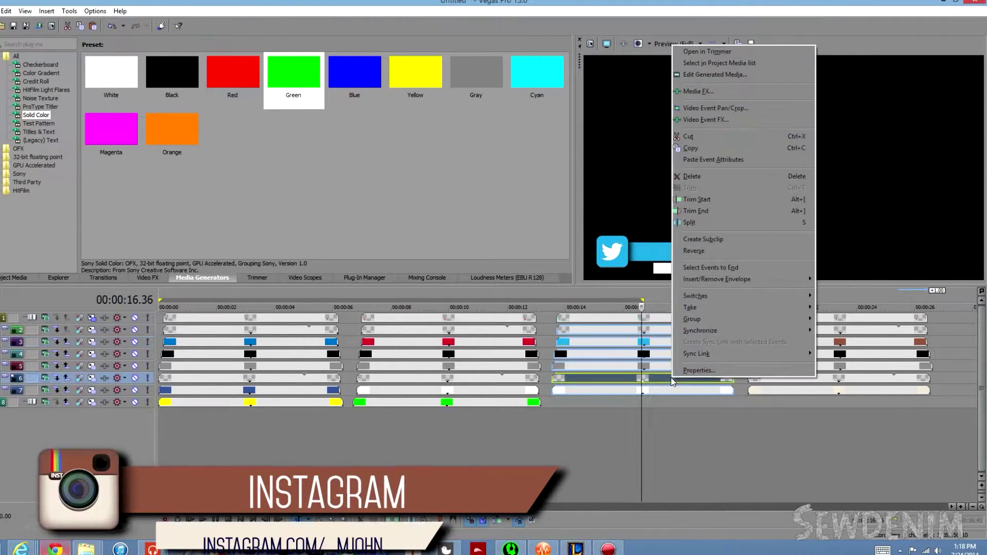
left_click(693, 75)
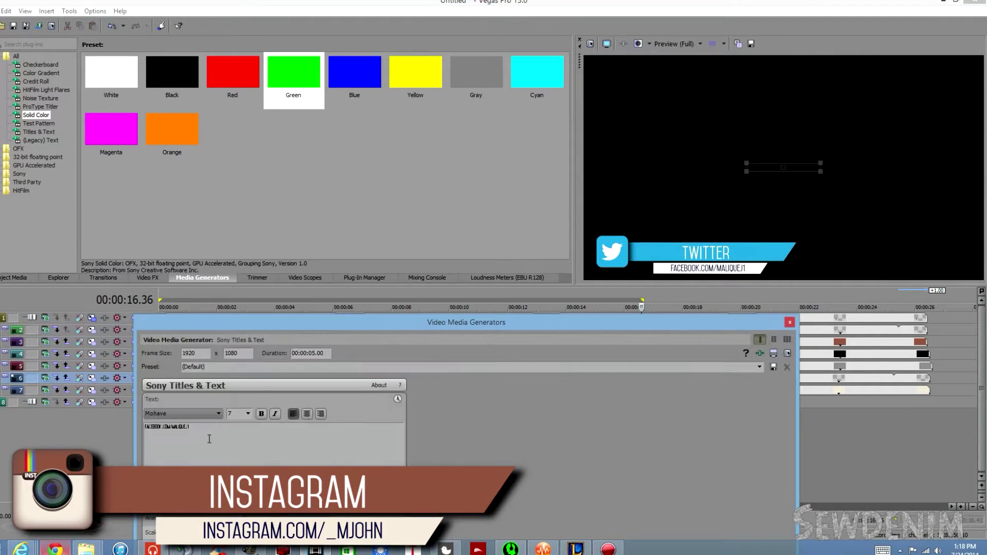
left_click(788, 324)
Replace the Instagram banner's address with the Instagram profile address.
left_click(875, 309)
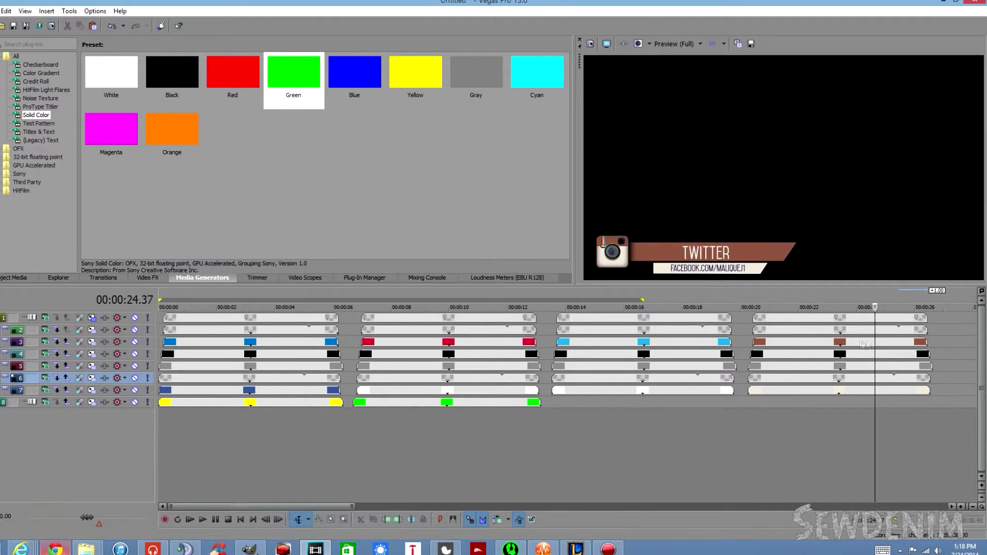
right_click(841, 378)
left_click(879, 77)
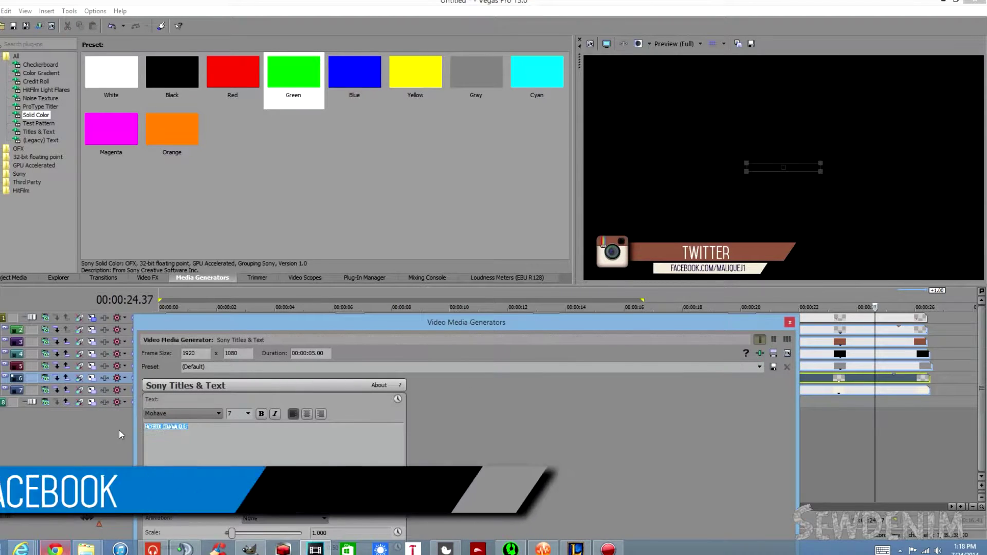
type("INSTAGRAM.COM/_MJOHN")
left_click(789, 323)
Retype the Instagram banner's heading to read INSTAGRAM.
right_click(848, 333)
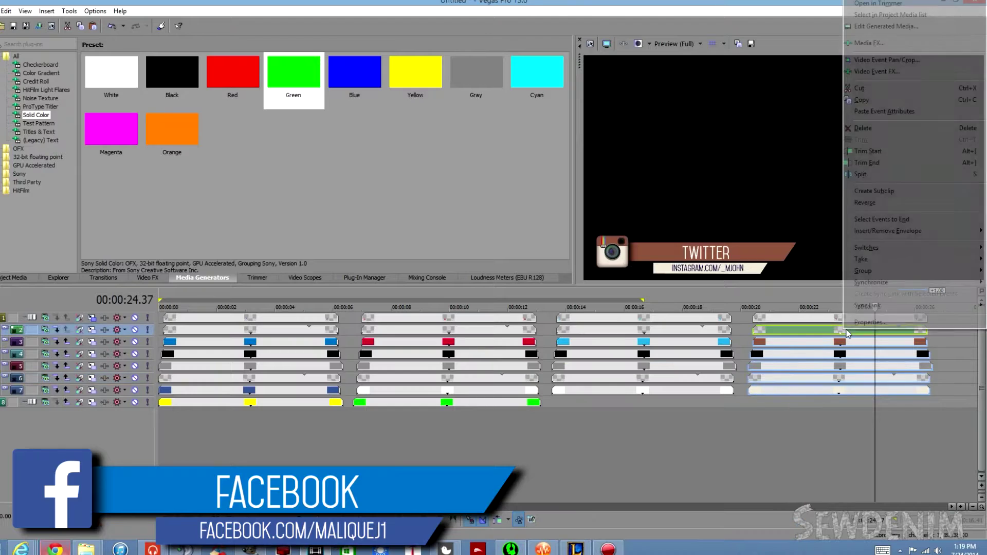
left_click(887, 72)
type("INSTAGRAM")
left_click(789, 323)
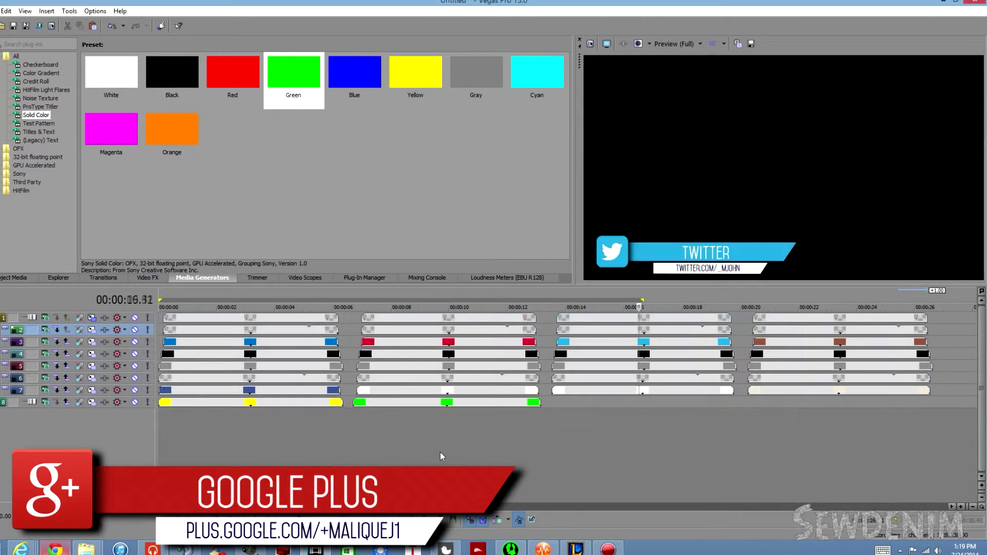
left_click(236, 448)
left_click(510, 458)
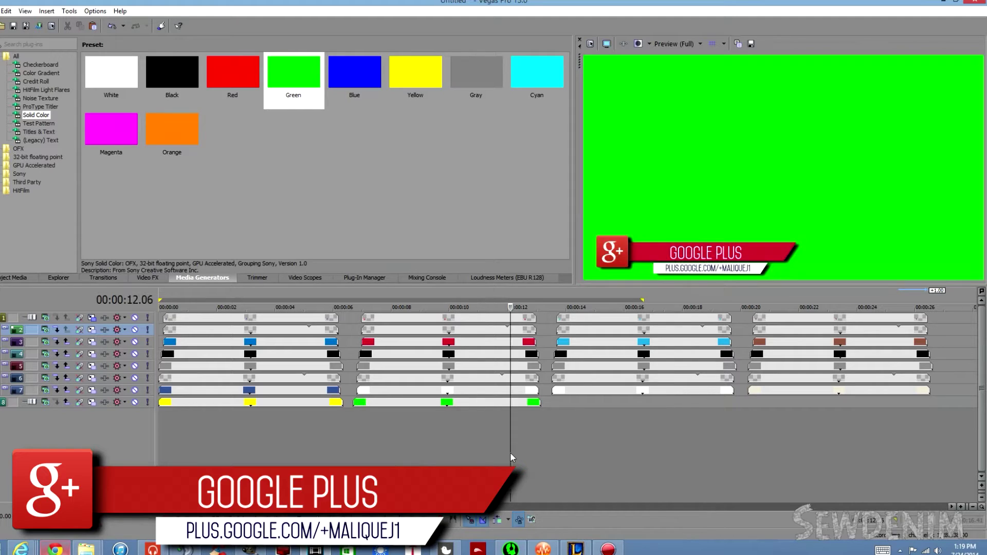
Inspect the red Solid Color event's colour settings.
right_click(473, 349)
left_click(509, 73)
left_click(216, 399)
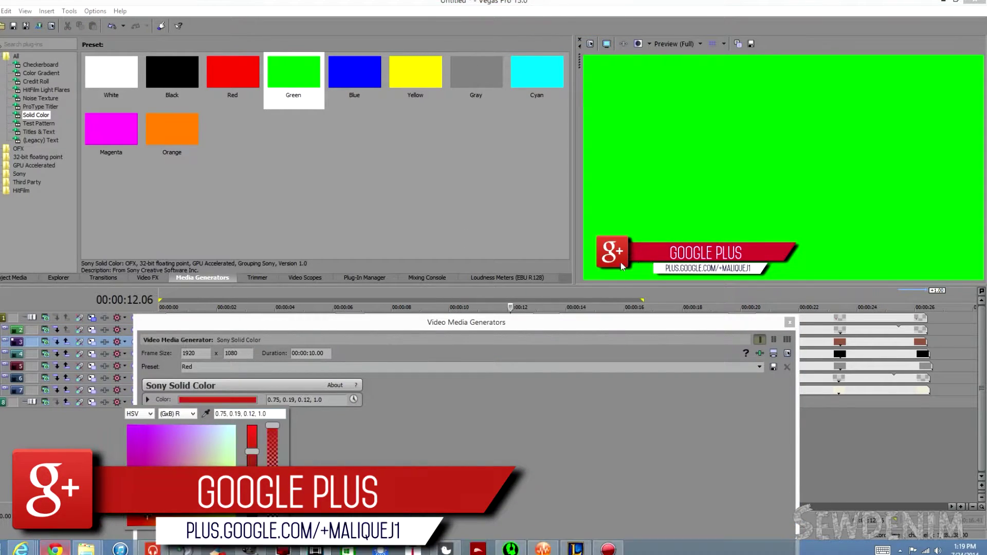
left_click(789, 323)
Delete the yellow and green background events from the bottom track.
left_click(623, 446)
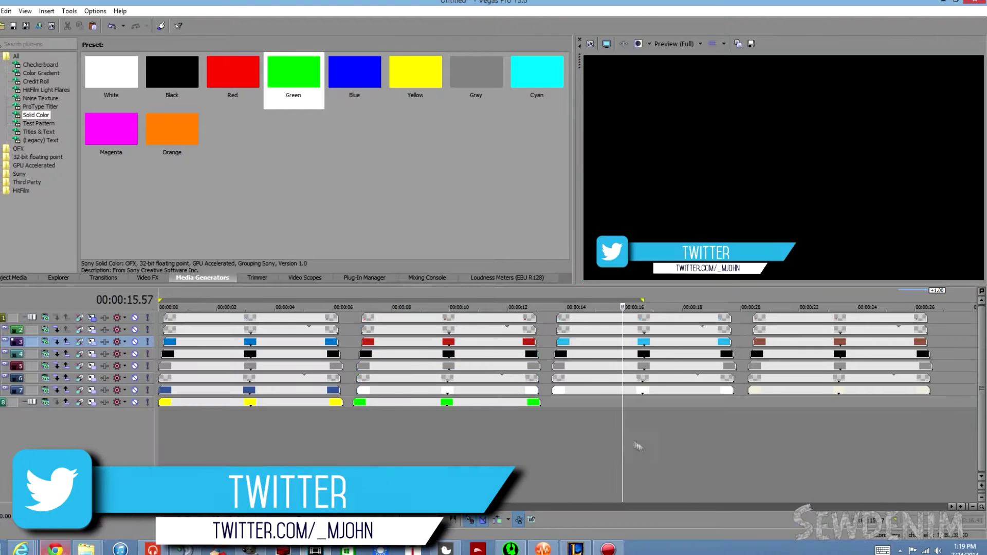
left_click(494, 443)
left_click(250, 433)
left_click(475, 435)
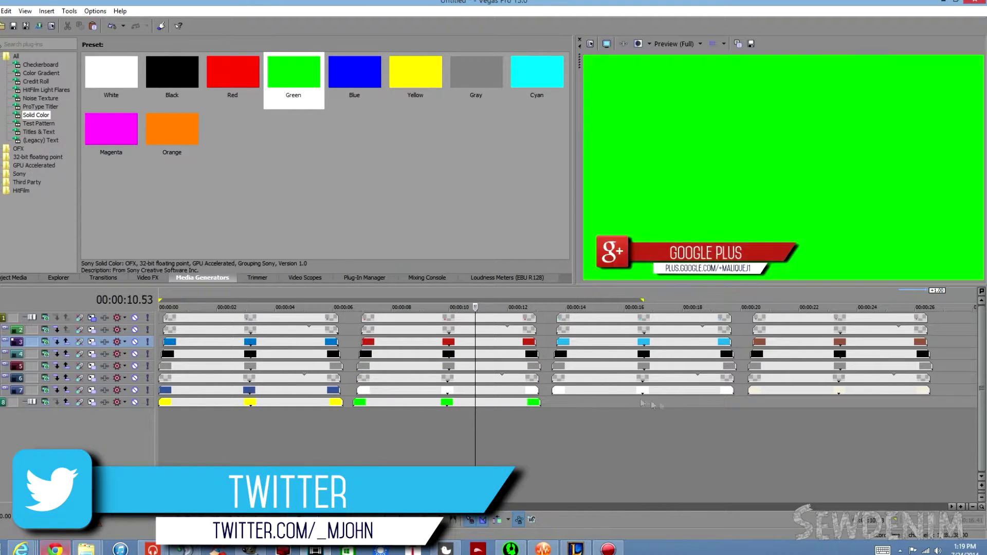
left_click(669, 436)
scroll(540, 386, "down", 3)
left_click(248, 436)
left_click(201, 436)
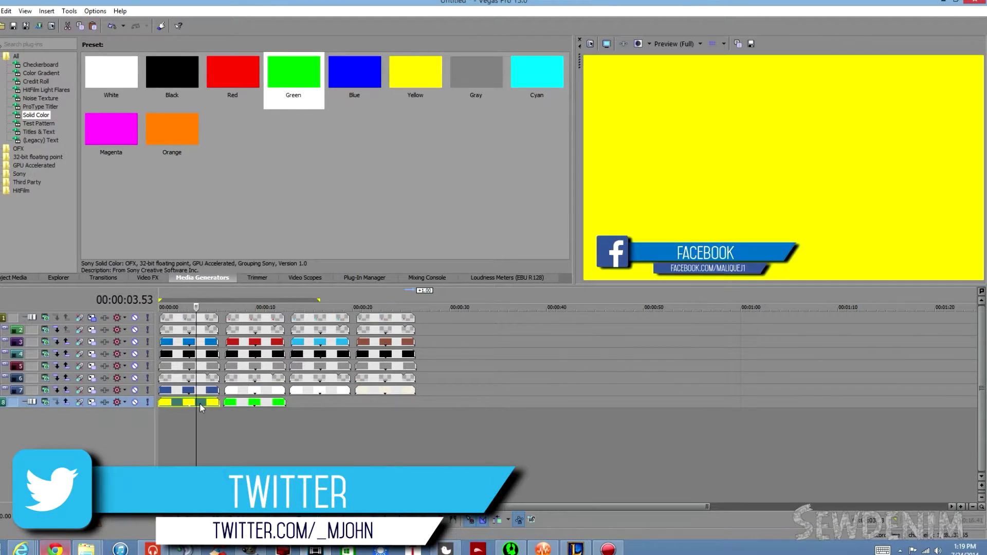
left_click(241, 435)
left_click(342, 435)
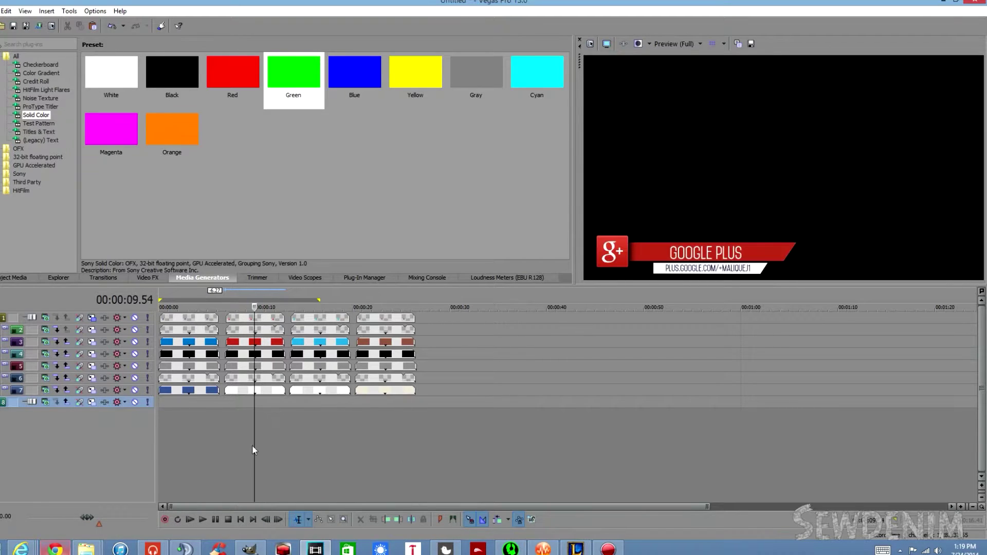
Add the Orange Solid Color preset to track 8, stretched under all four banners.
double_click(322, 309)
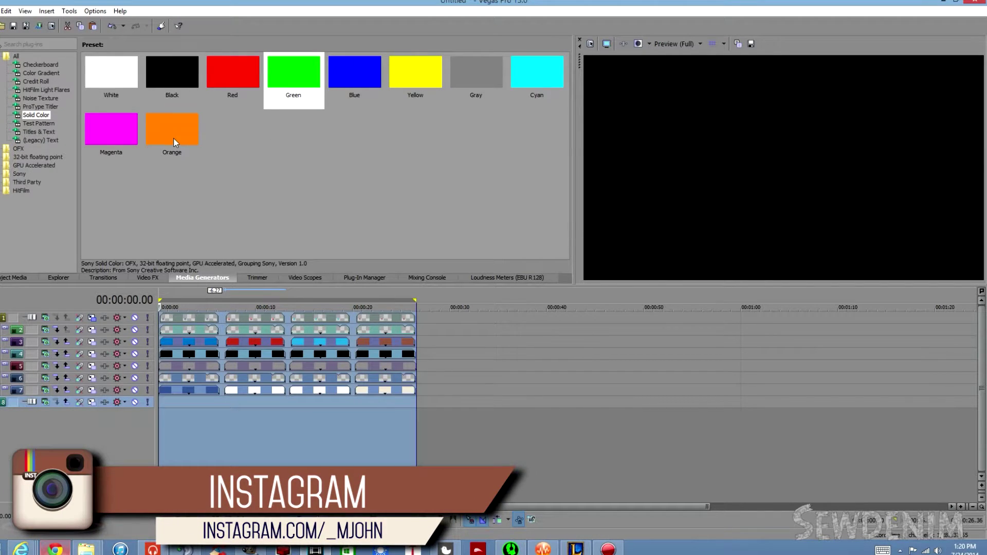
left_click_drag(175, 141, 369, 409)
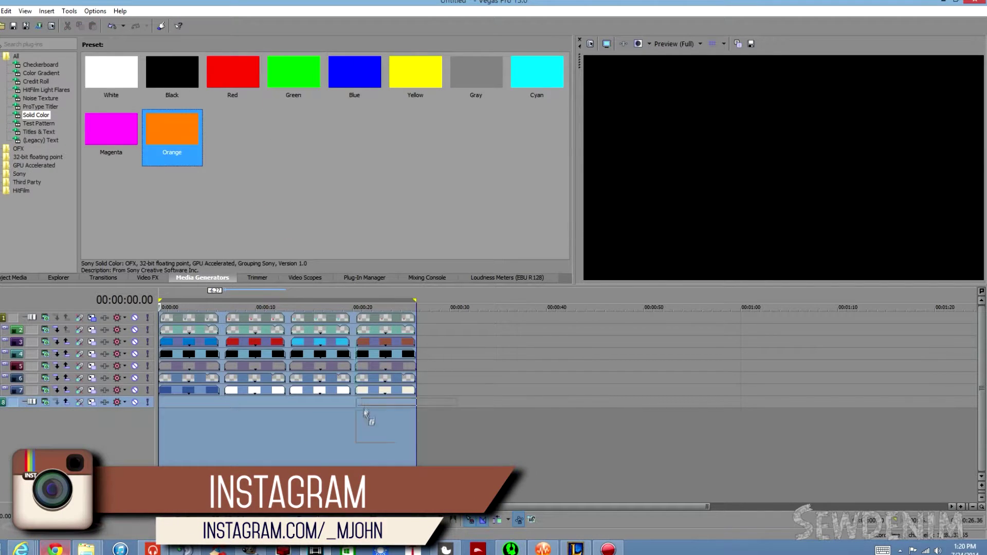
left_click_drag(156, 414, 159, 402)
key("Return")
left_click(254, 401)
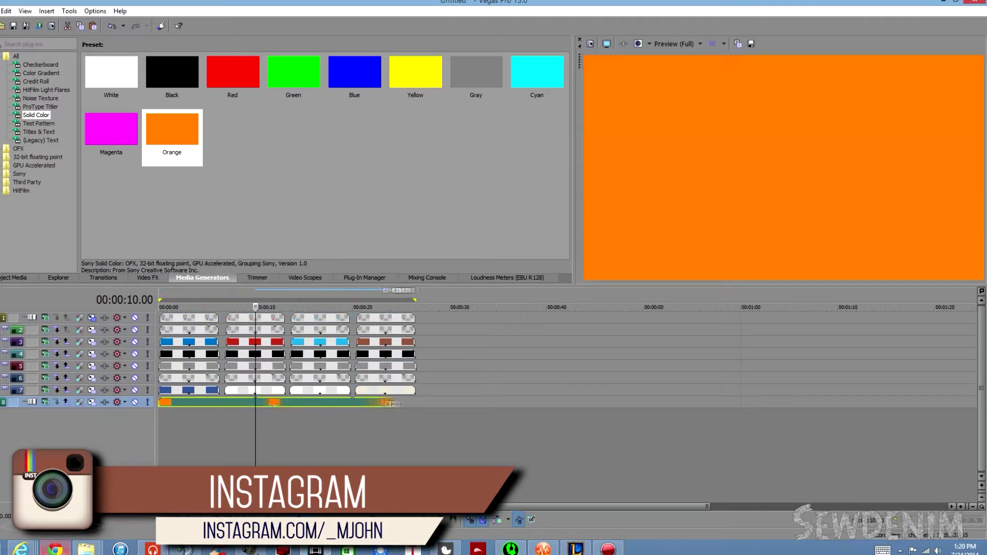
left_click_drag(259, 402, 415, 402)
scroll(309, 421, "up", 8)
left_click(563, 420)
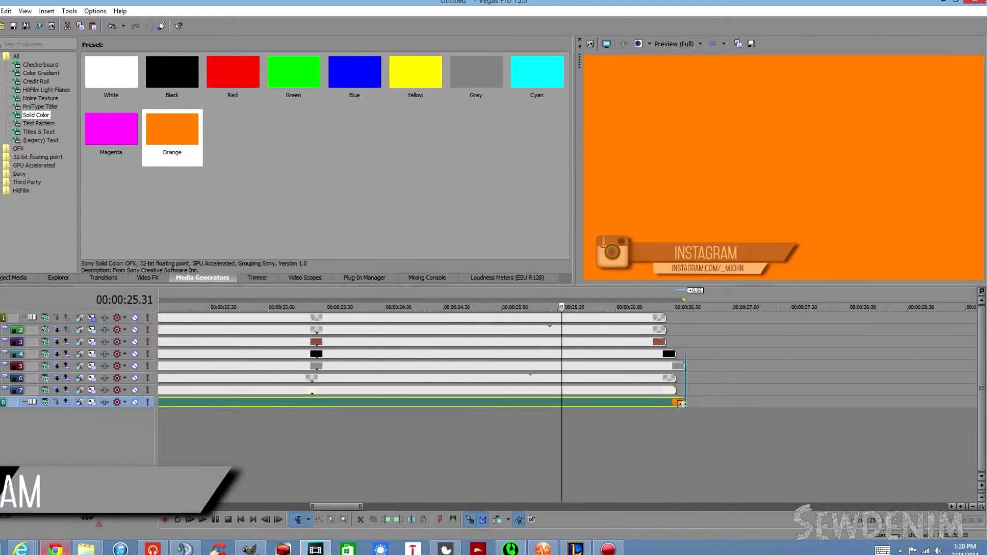
scroll(411, 461, "down", 8)
Play the project from the start, then replay the first 20 seconds.
key("Home")
key("space")
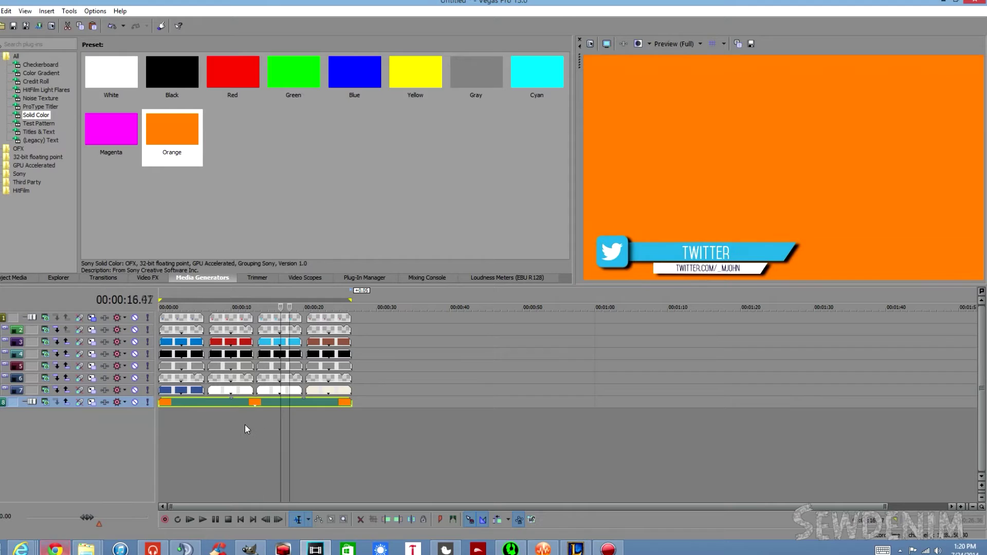
left_click_drag(307, 427, 159, 427)
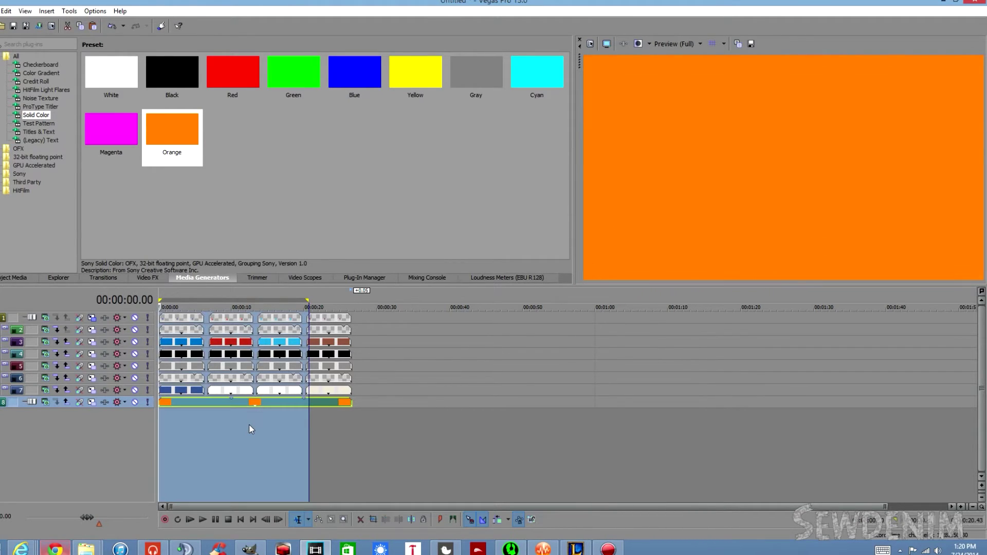
key("space")
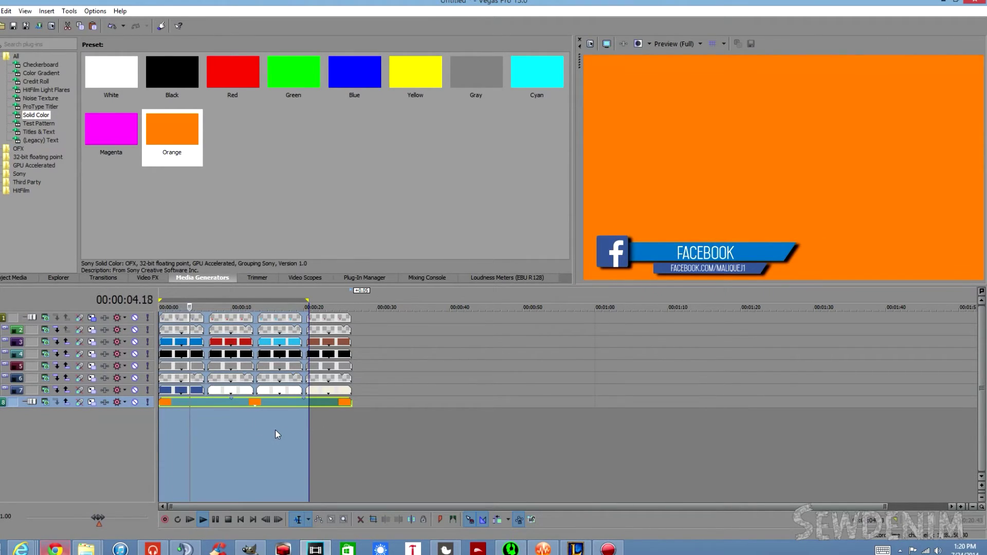